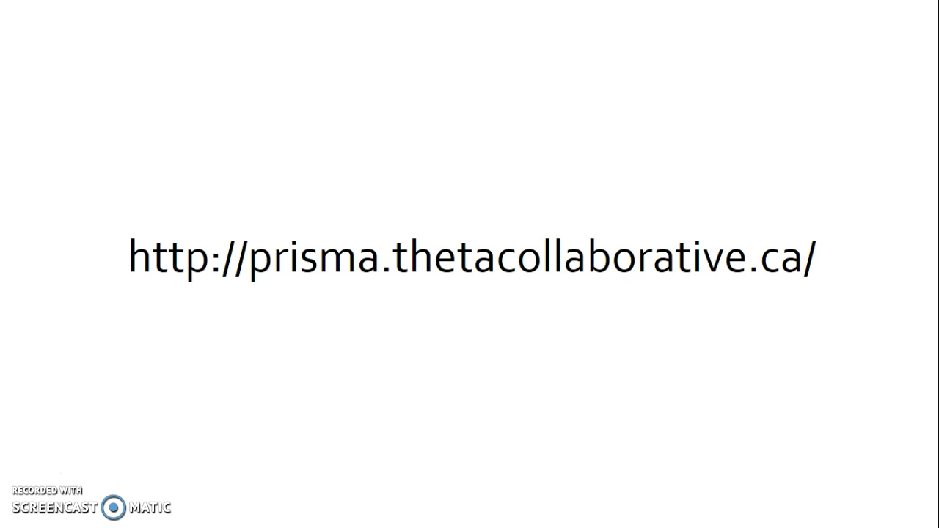
- Switch from the PowerPoint slides to the PRISMA Flow Diagram Generator in Chrome and review its title and database search entries
key("Right")
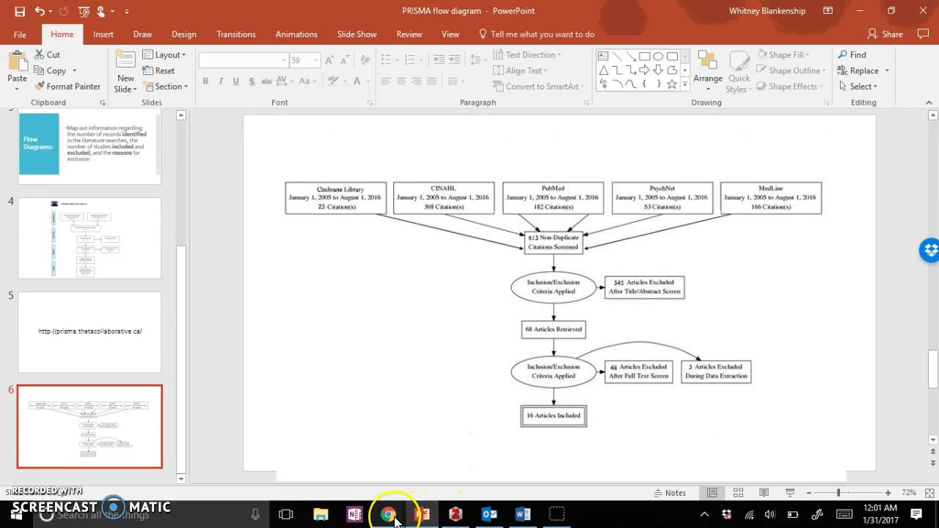
mouse_move(392, 518)
left_click(420, 478)
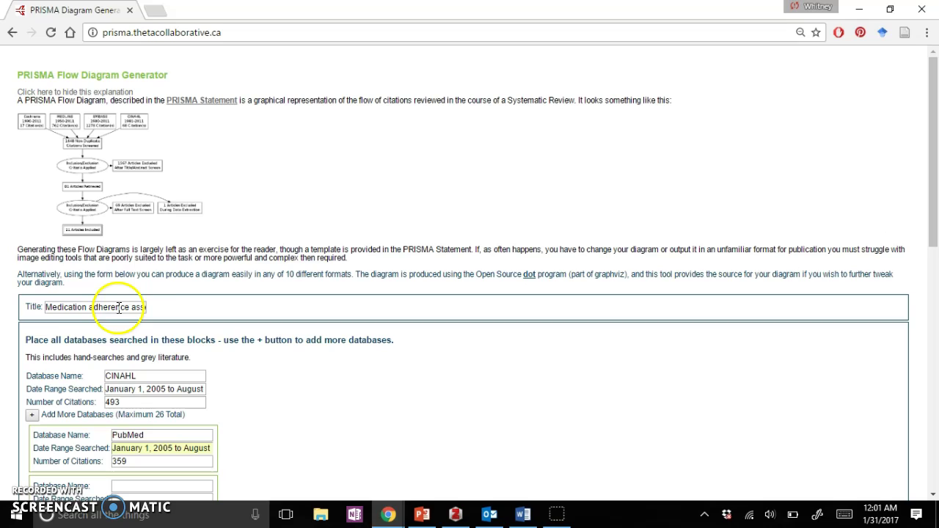
scroll(155, 285, "down", 1)
scroll(155, 283, "down", 2)
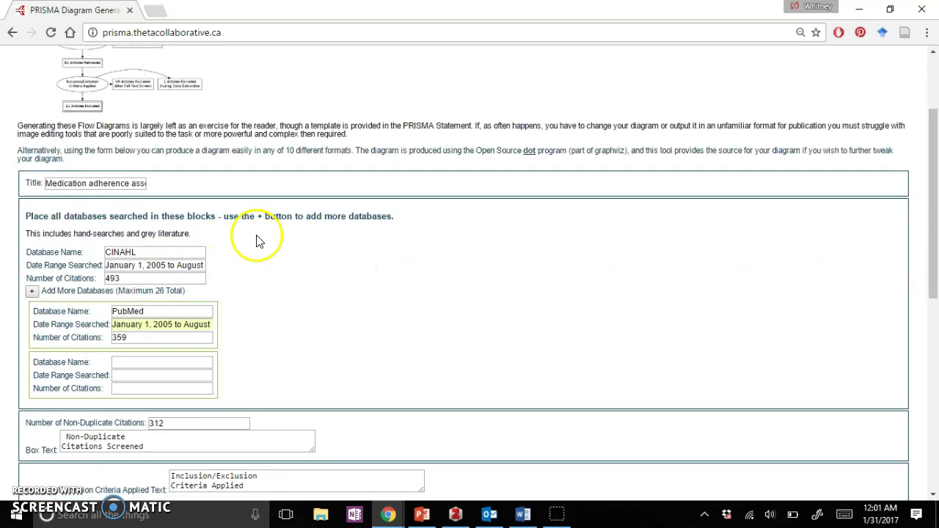
scroll(257, 240, "down", 2)
scroll(256, 240, "down", 1)
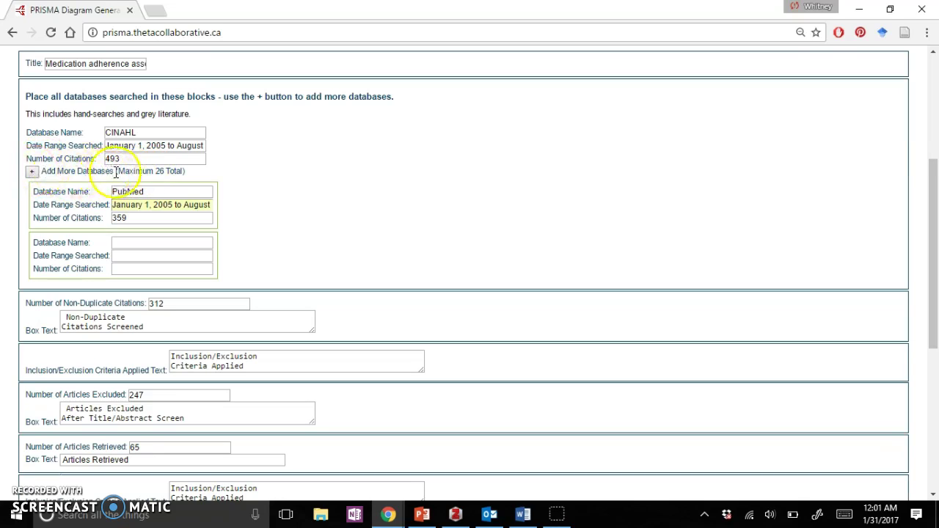
- Examine the option for adding more databases and the name, date range and citation fields in each database block
left_click_drag(124, 171, 173, 170)
left_click(170, 172)
double_click(165, 170)
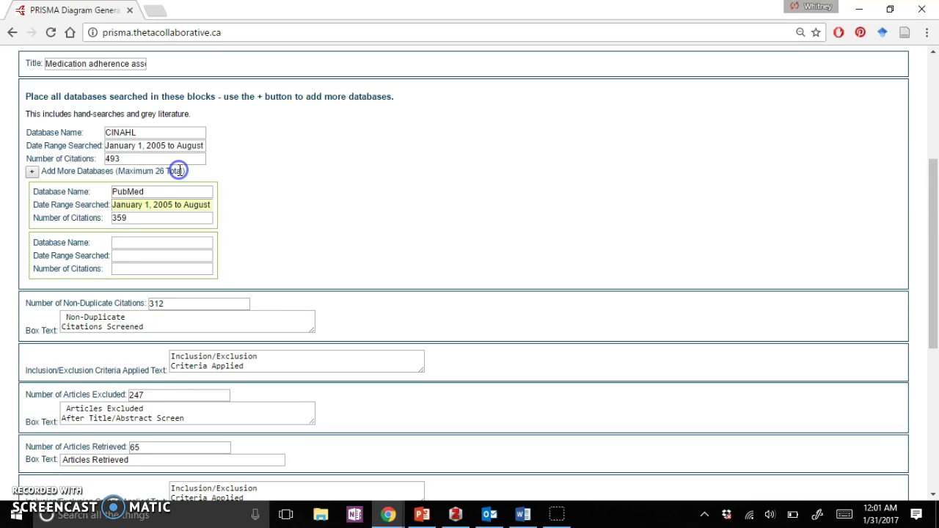
left_click(176, 170)
left_click_drag(162, 170, 118, 191)
scroll(274, 201, "down", 1)
scroll(277, 202, "down", 1)
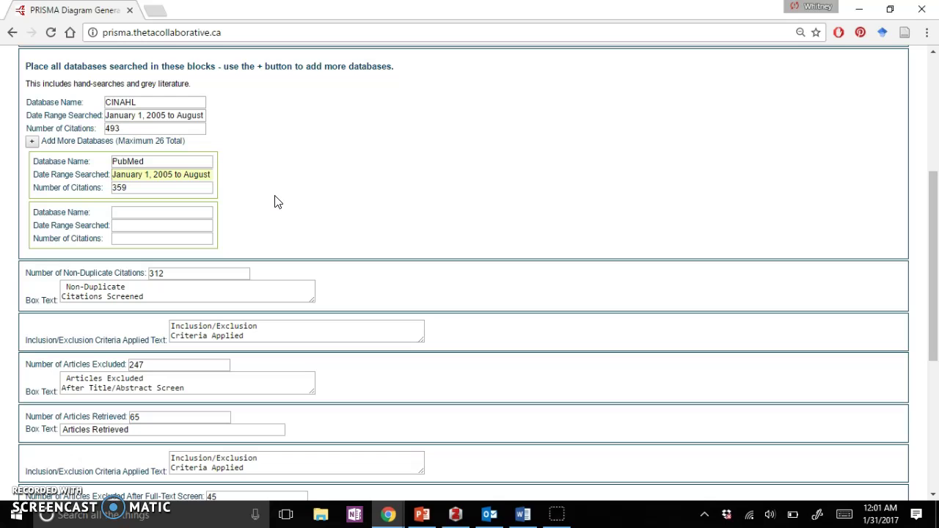
scroll(285, 202, "up", 1)
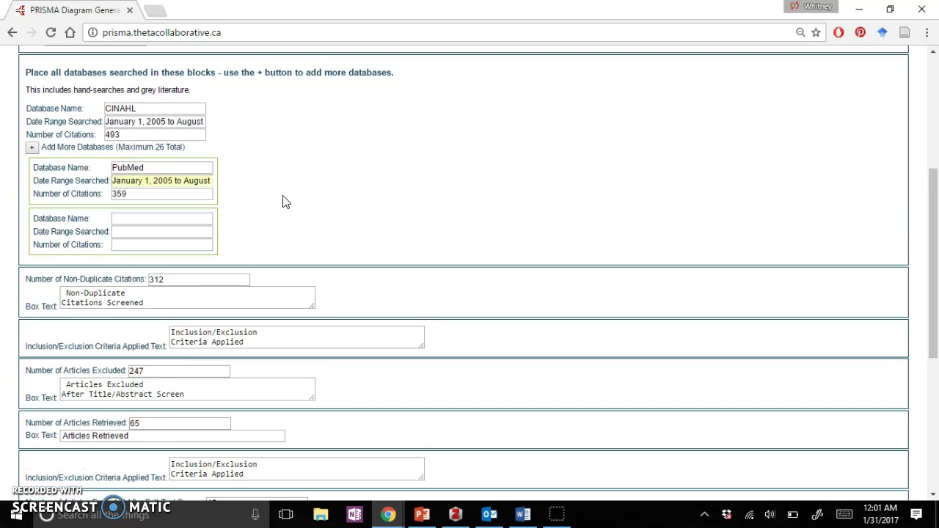
scroll(291, 199, "down", 1)
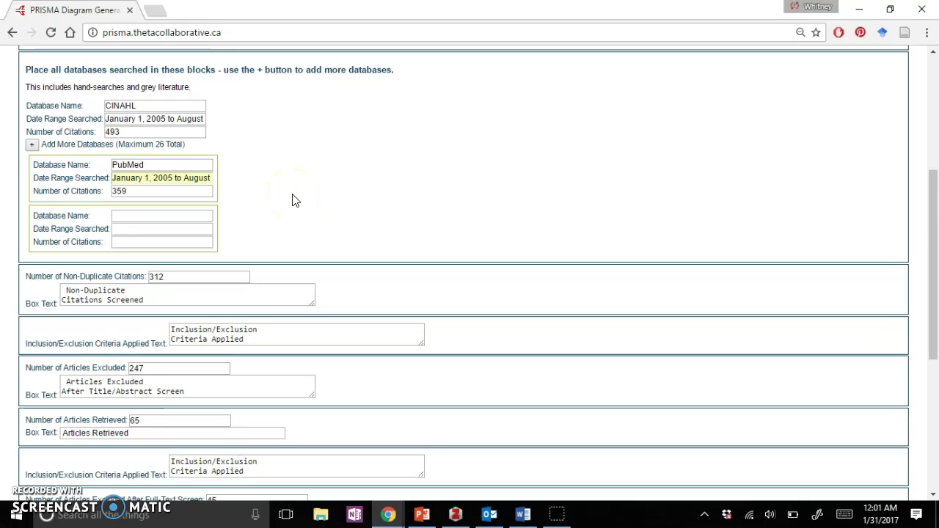
scroll(302, 200, "down", 3)
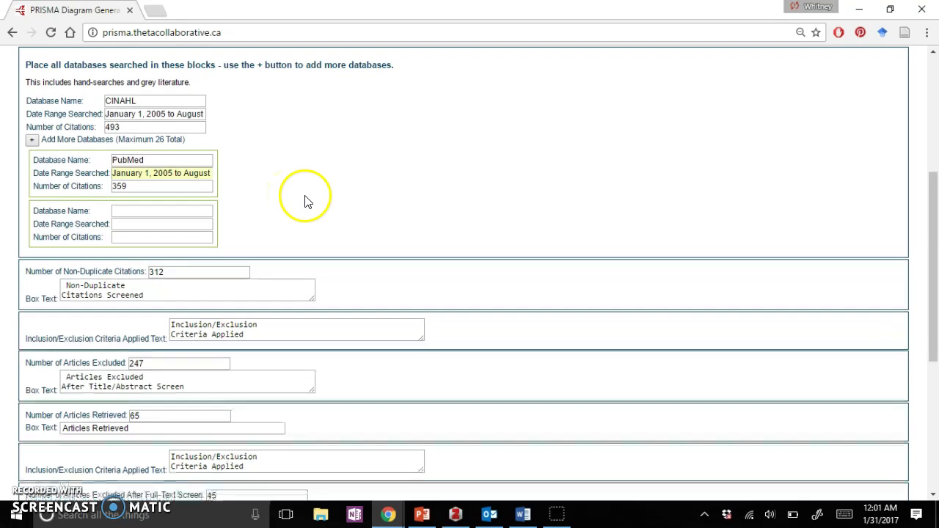
- Review the Number of Non-Duplicate Citations entry and the article exclusion fields that follow it
scroll(254, 229, "down", 2)
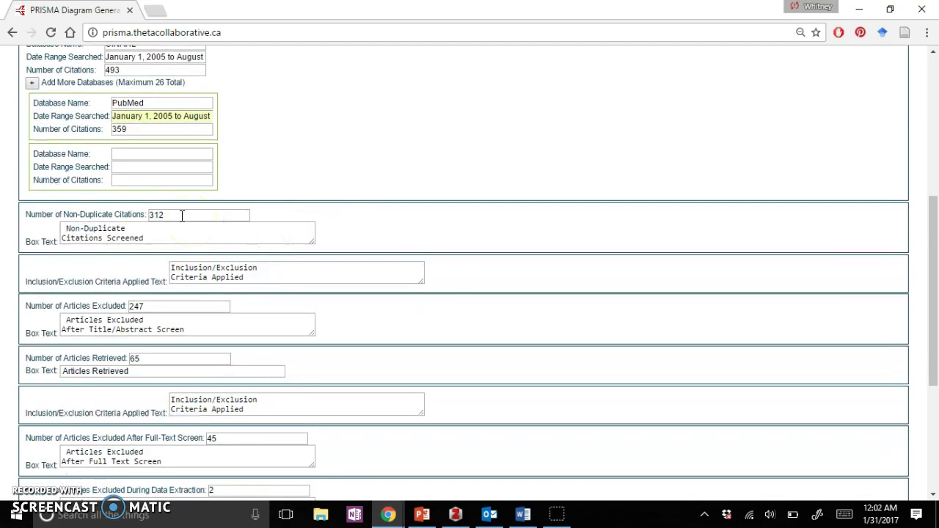
scroll(287, 196, "down", 2)
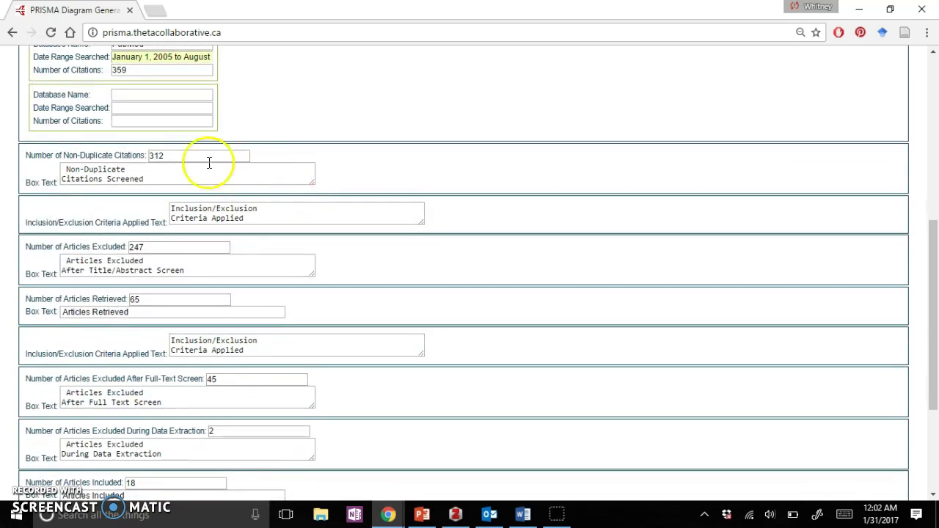
left_click_drag(184, 157, 151, 155)
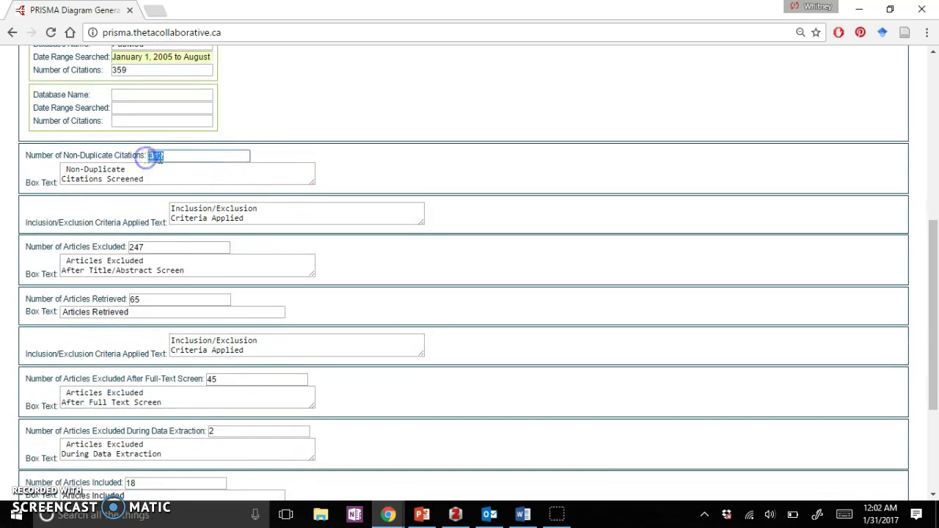
left_click(170, 158)
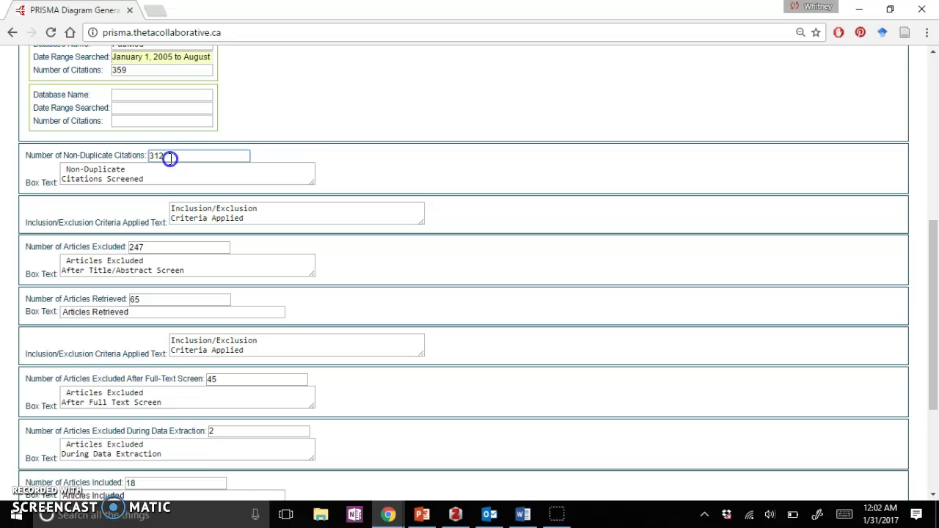
scroll(246, 163, "down", 3)
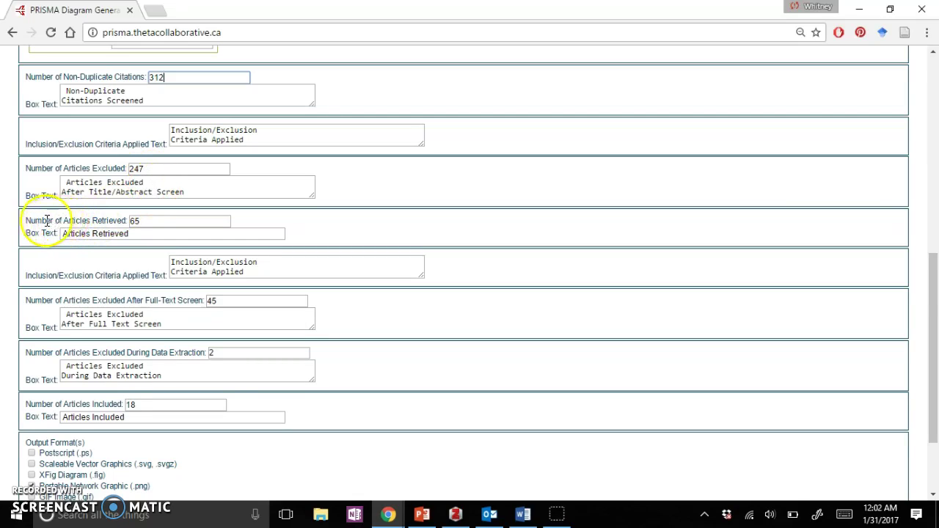
- Examine the Number of Articles Retrieved entry and its box text in the diagram form
left_click_drag(27, 220, 125, 221)
left_click(123, 223)
left_click(125, 222)
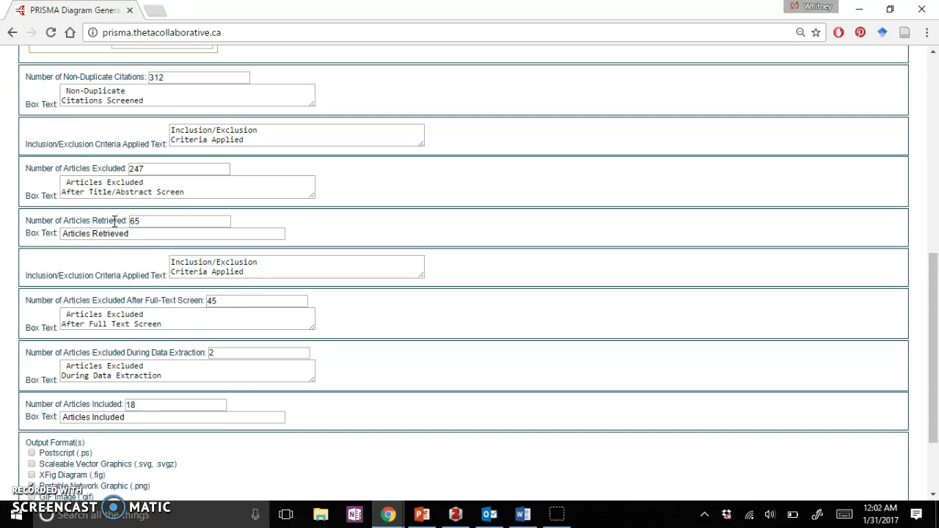
scroll(115, 221, "down", 1)
left_click(143, 251)
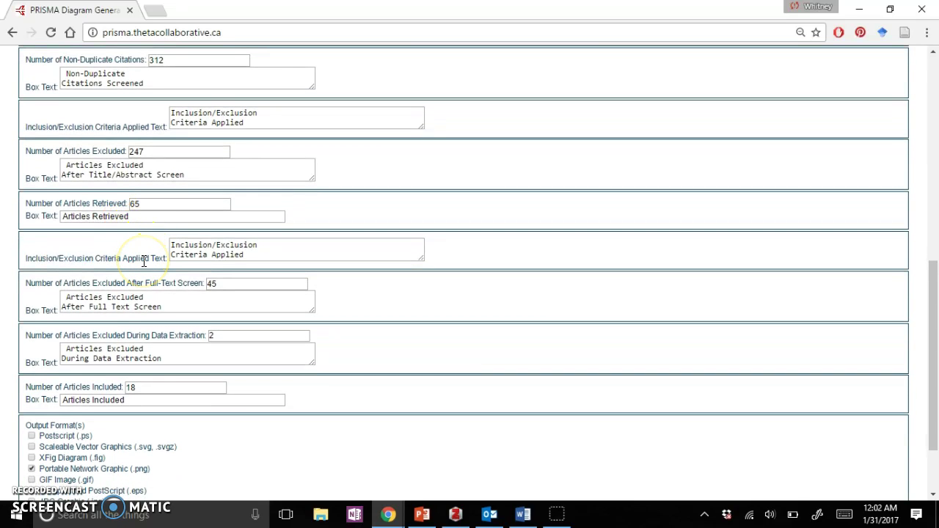
scroll(144, 264, "down", 1)
left_click(108, 205)
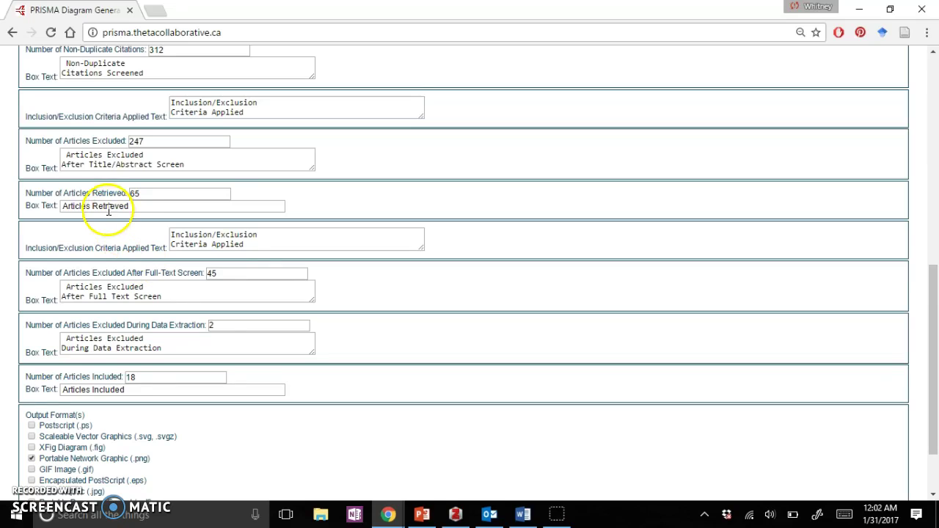
left_click(79, 194)
left_click(53, 192)
left_click_drag(53, 192, 122, 193)
left_click(122, 193)
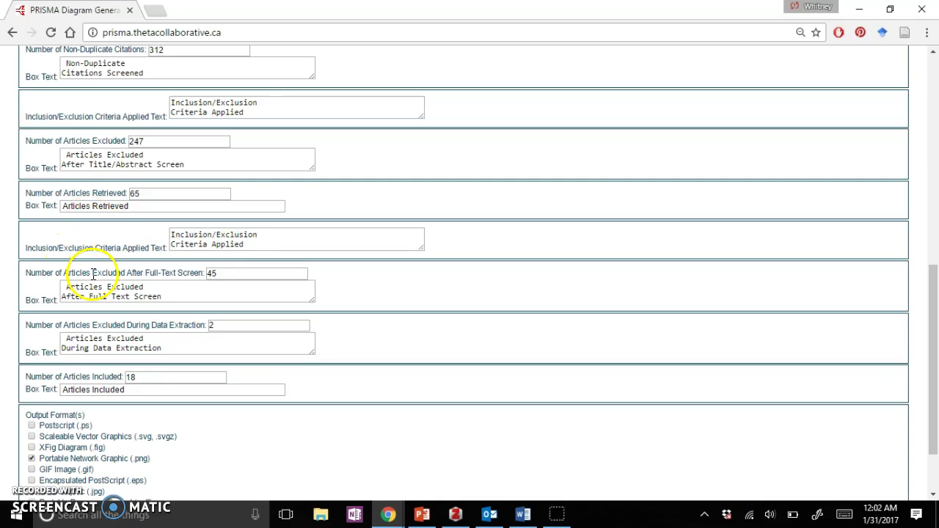
- Review the fields for articles excluded after full-text screen, articles excluded during data extraction, and articles included
left_click_drag(92, 272, 204, 273)
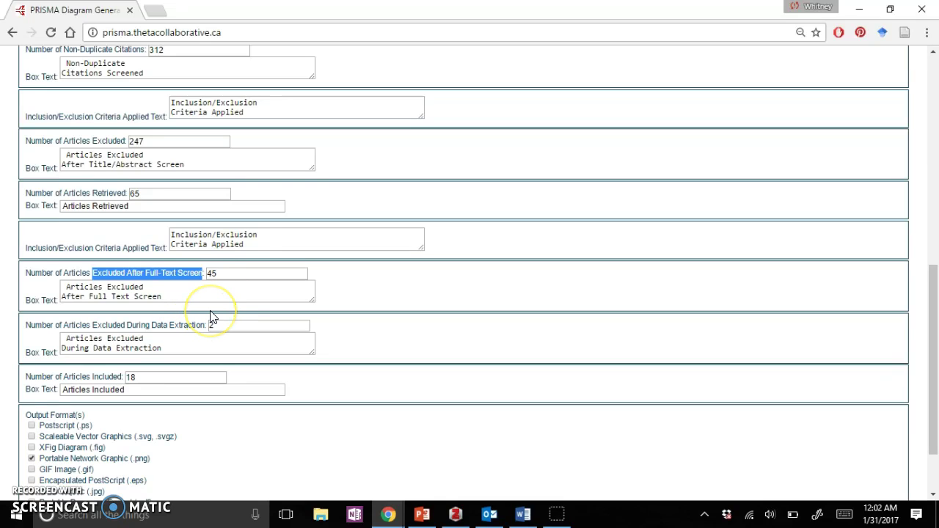
left_click_drag(203, 324, 157, 325)
left_click(149, 325)
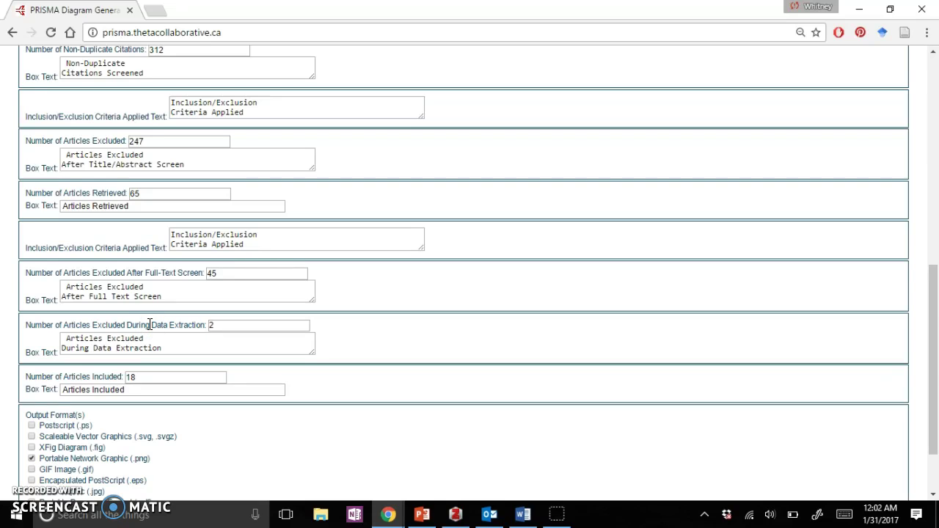
left_click(115, 377)
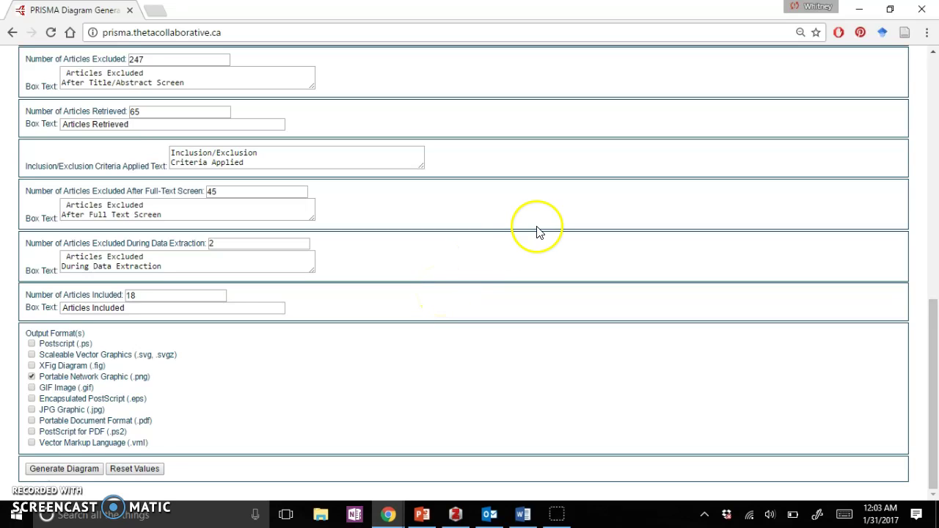
- Switch to Zotero and check the items in the MedLine subcollections from Medication Adherence Assessment through Medication Management
scroll(536, 232, "up", 4)
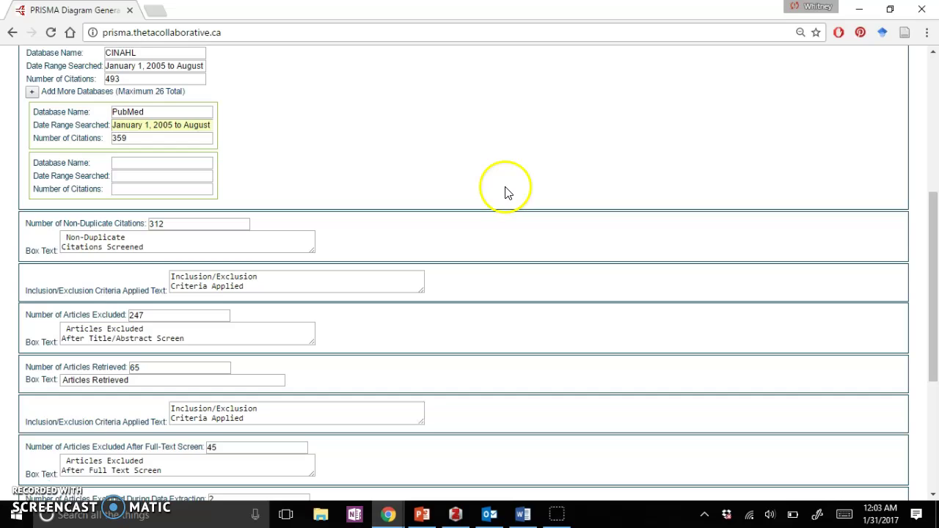
scroll(505, 189, "up", 1)
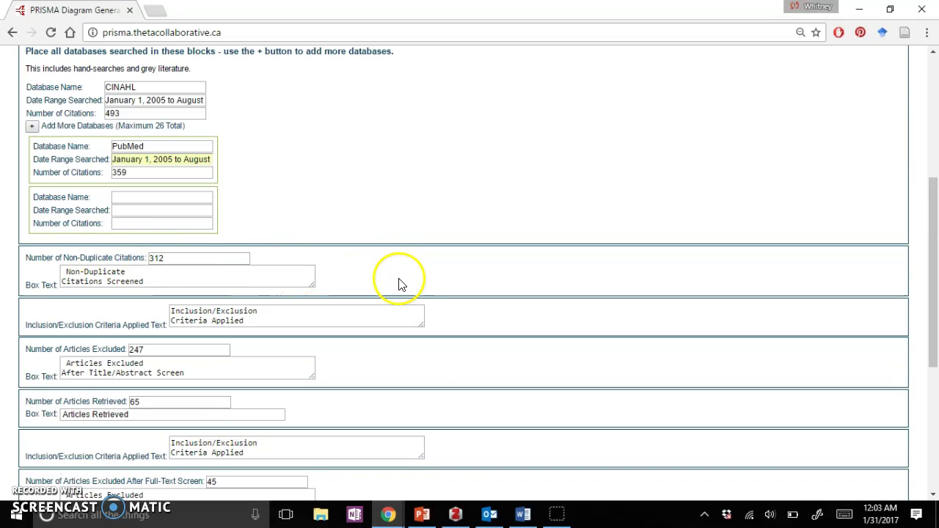
mouse_move(462, 521)
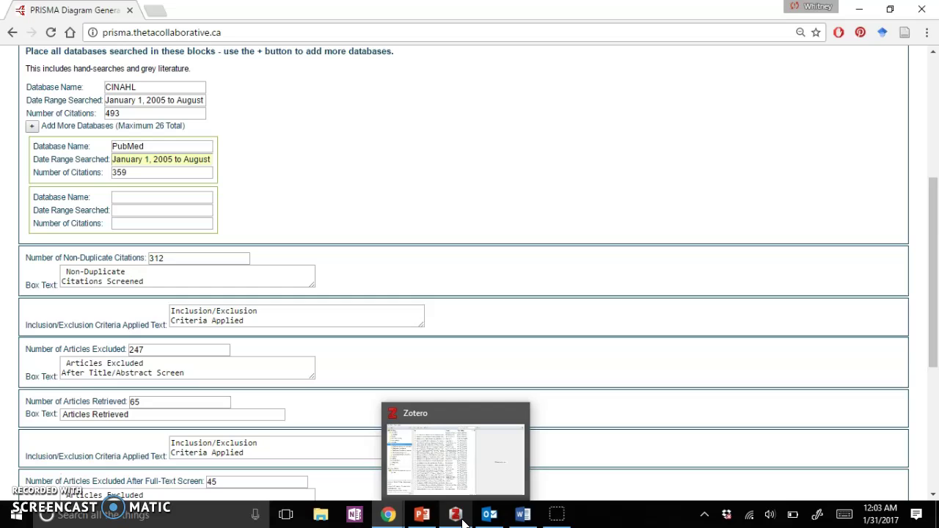
left_click(462, 521)
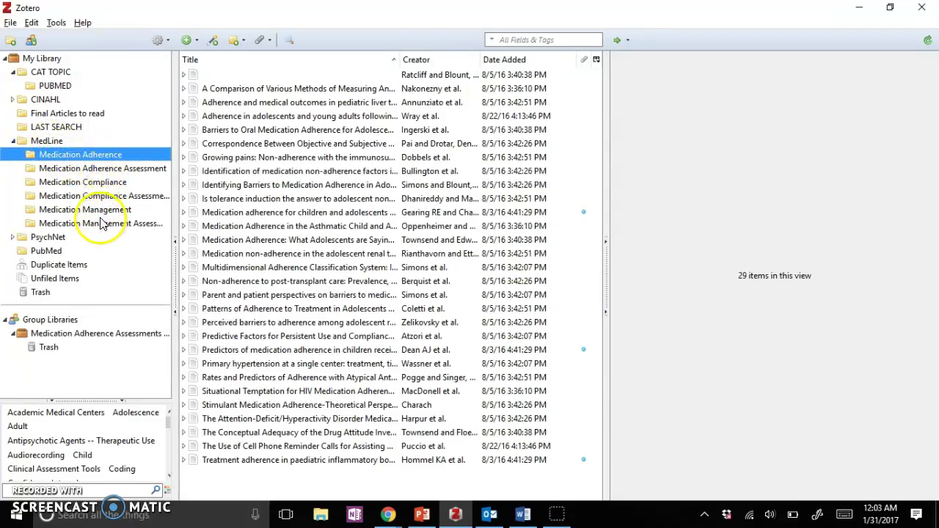
left_click(100, 168)
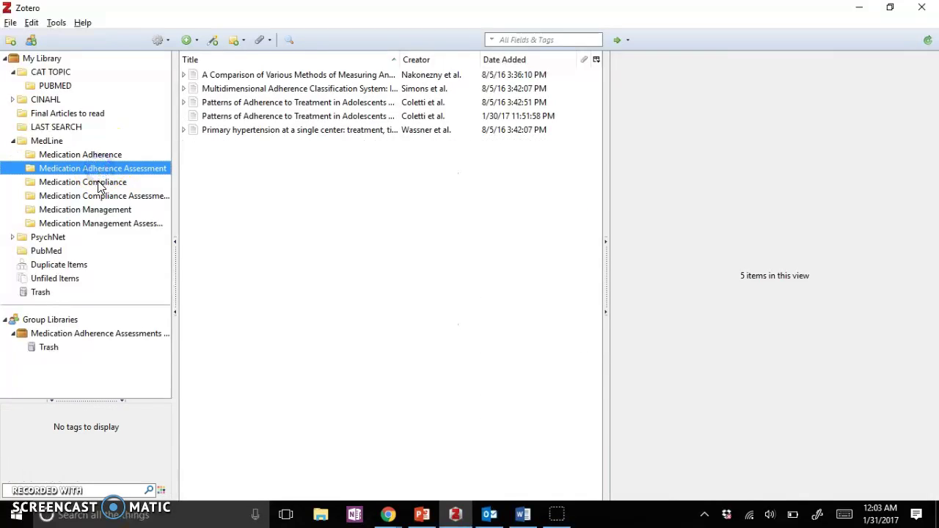
left_click(100, 185)
left_click(98, 198)
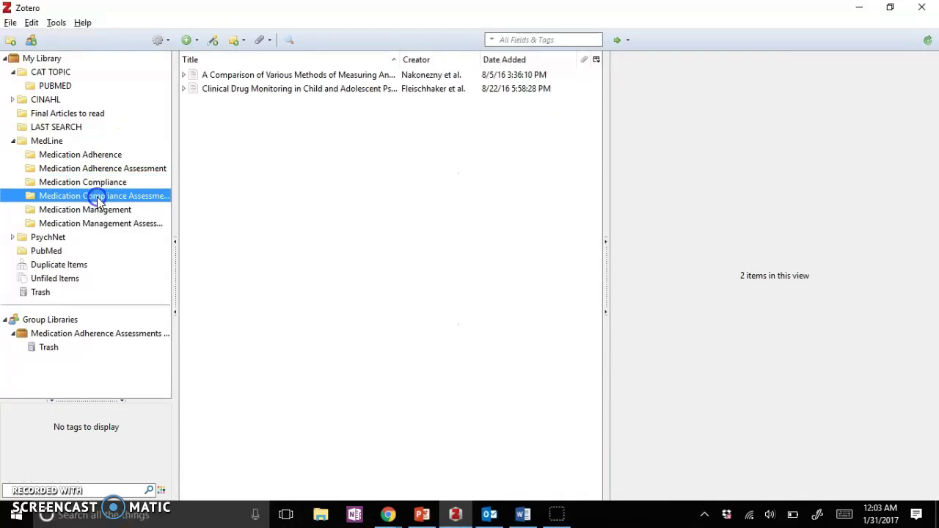
left_click(98, 209)
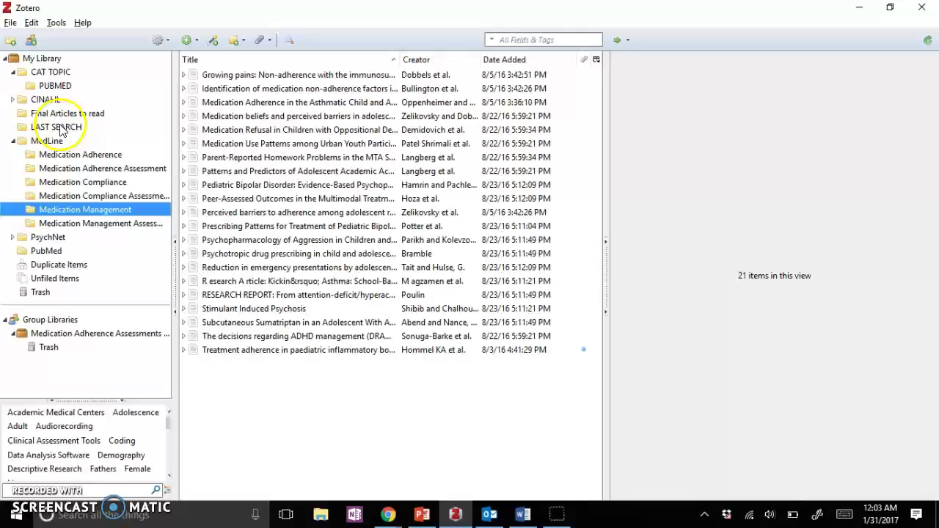
- Merge the two duplicate "Patterns of Adherence to Treatment in Adolescents with Bipolar Disorder" records in the library's Duplicate Items
left_click(60, 265)
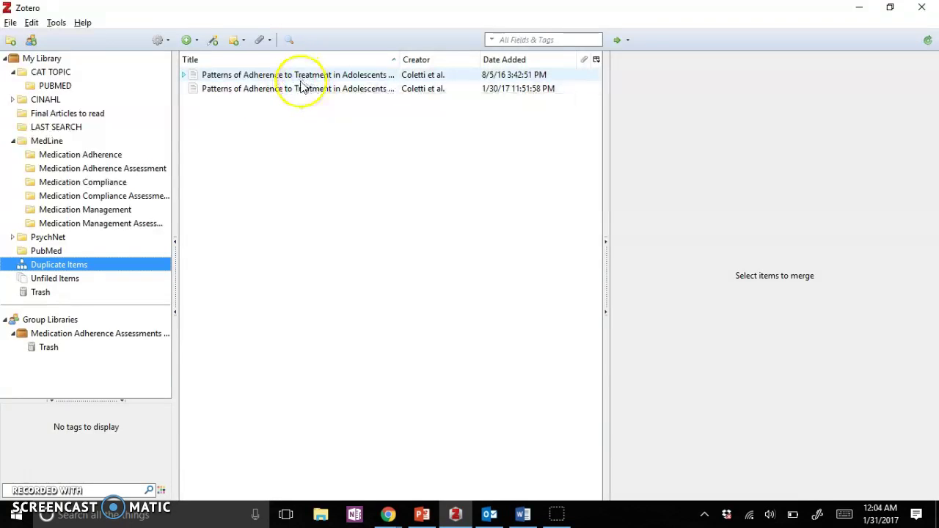
left_click(249, 75)
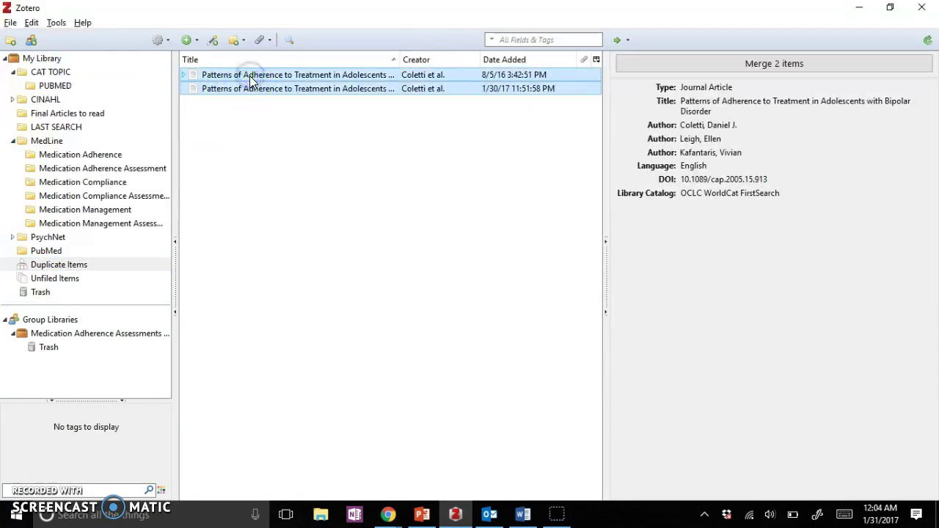
left_click(672, 65)
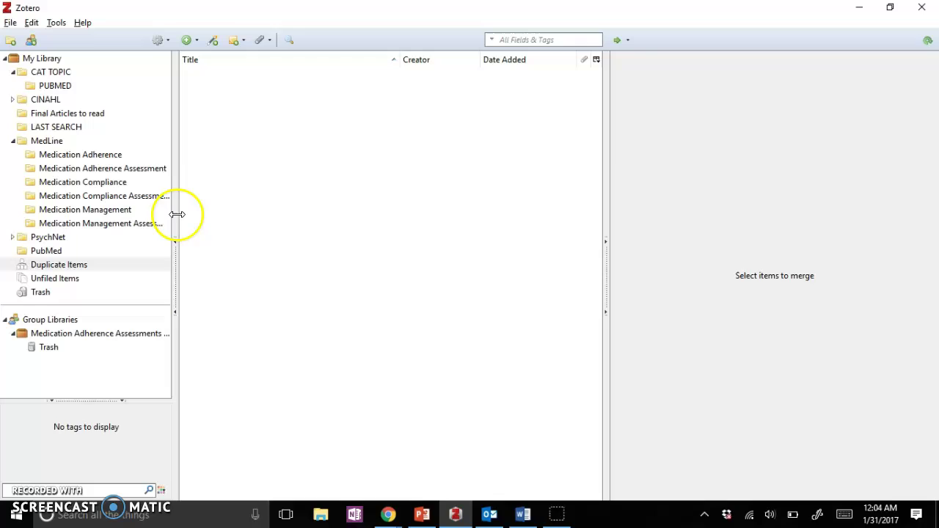
- Widen the collections list to fit the full MedLine subcollection names, and collapse and re-expand the MedLine collection
left_click_drag(177, 214, 183, 219)
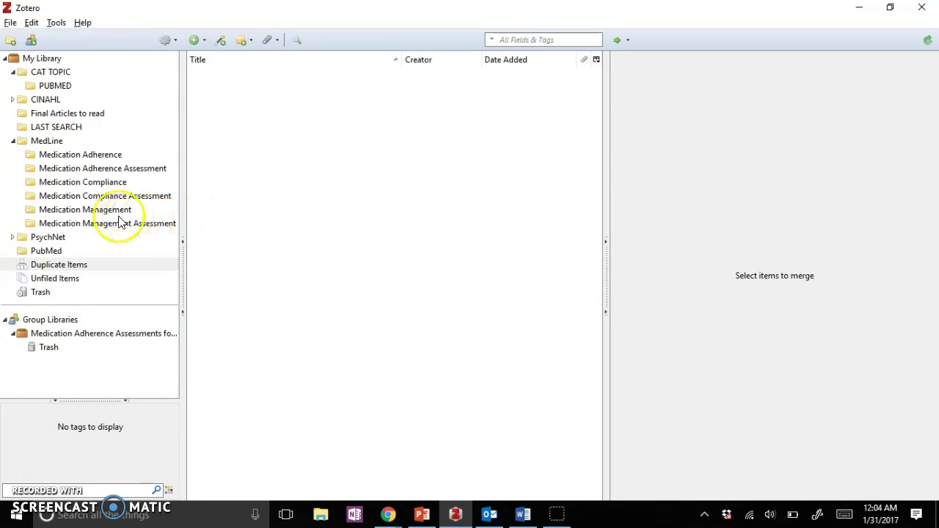
left_click(14, 142)
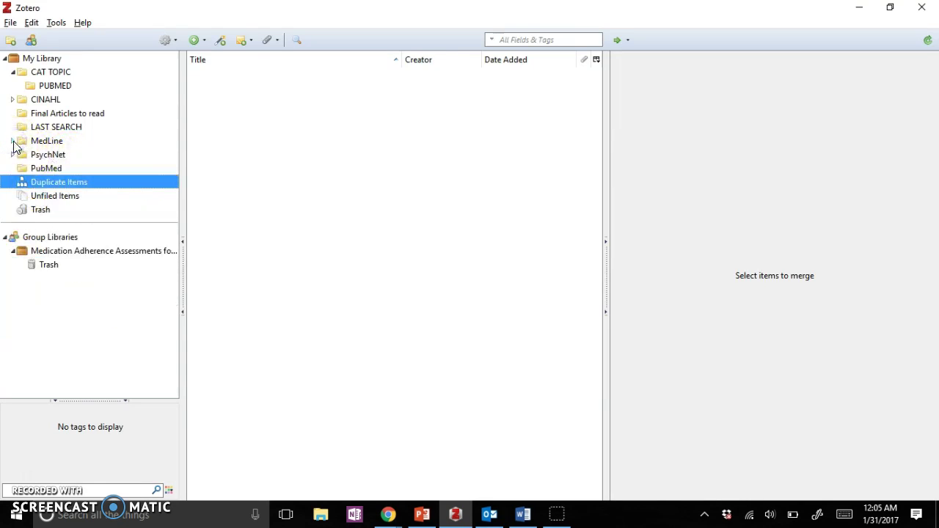
left_click(14, 141)
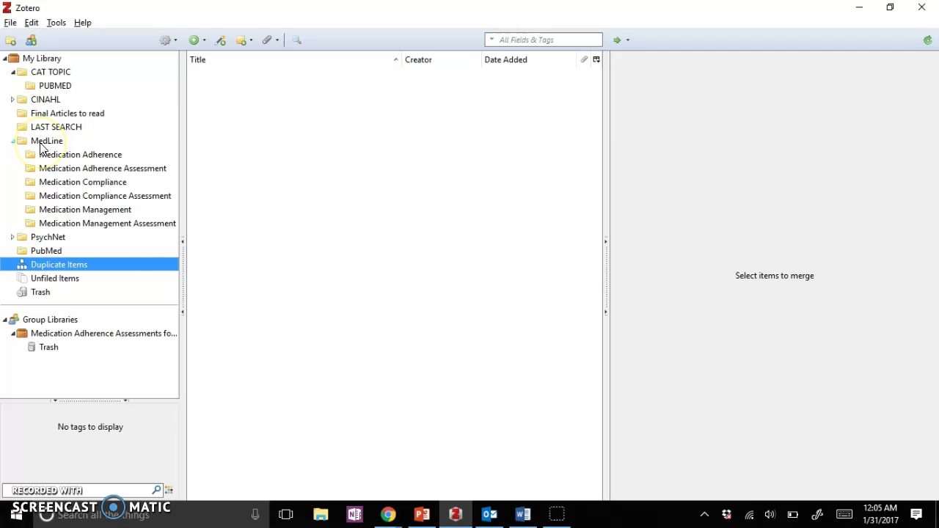